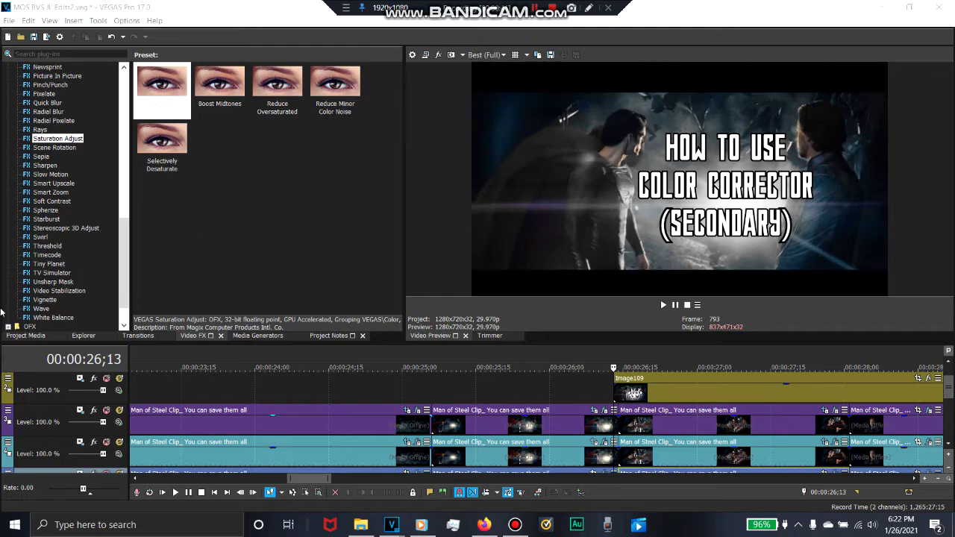
Step: Mute the Image109 title track and both upper Man of Steel video tracks
left_click(107, 379)
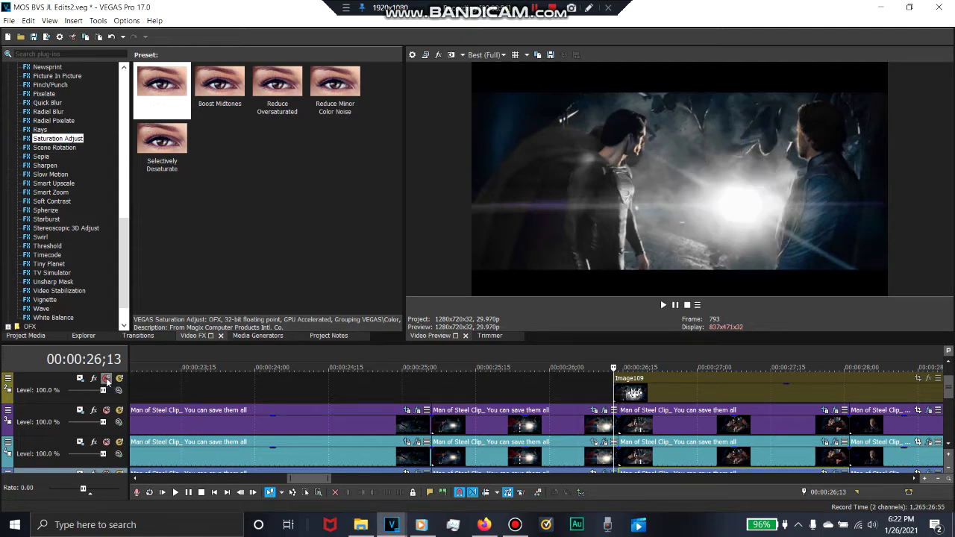
left_click(107, 379)
left_click(107, 411)
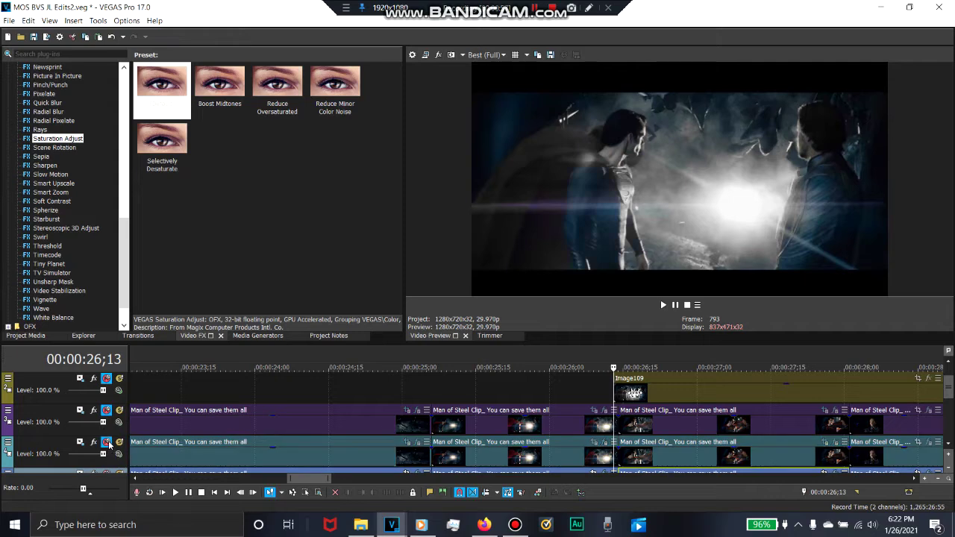
left_click(106, 442)
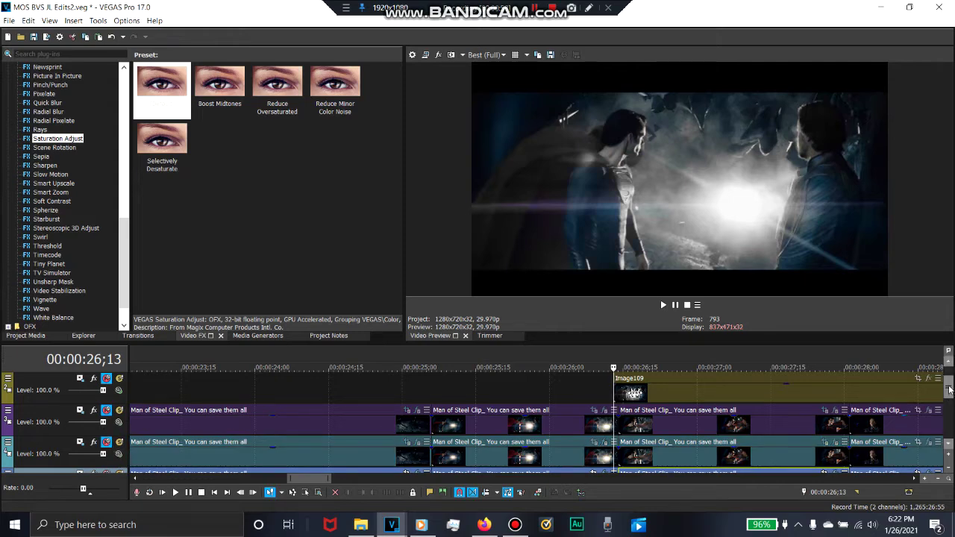
scroll(949, 410, "down", 2)
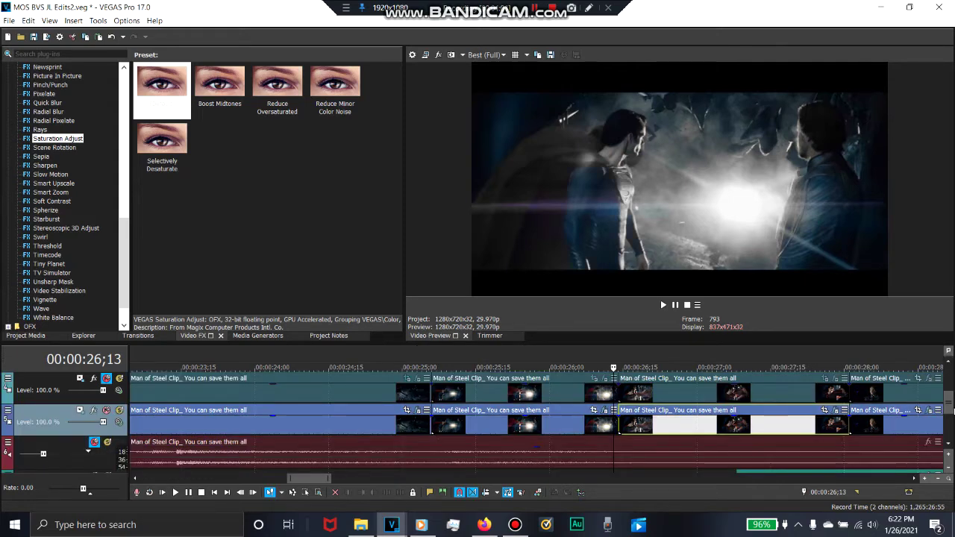
mouse_move(604, 415)
left_click(604, 411)
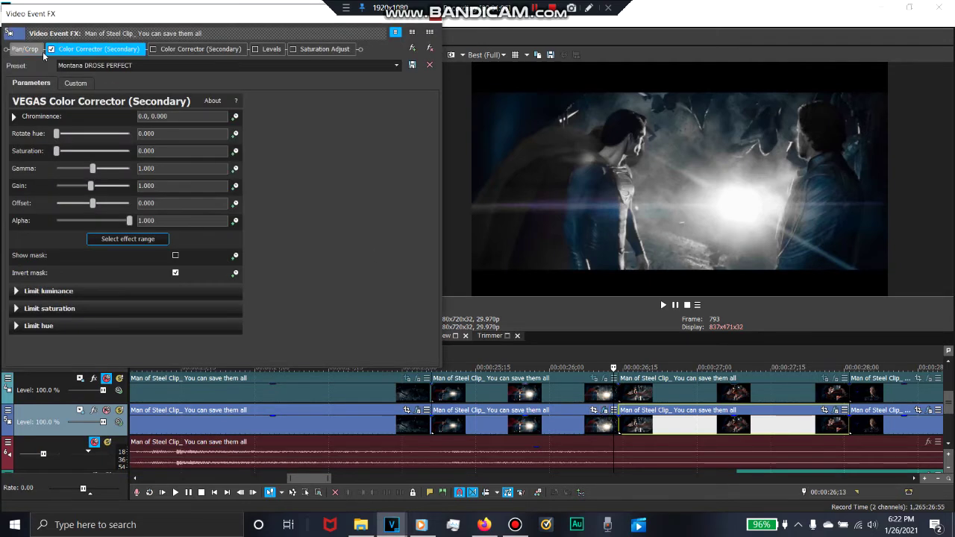
Step: Bypass the clip's first Color Corrector (Secondary) and recheck the Image109 track mute
left_click(51, 49)
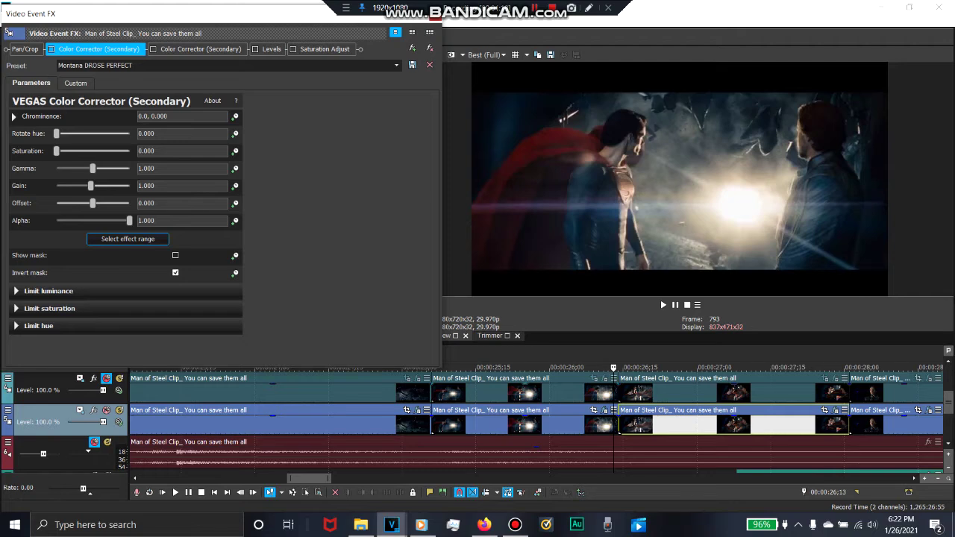
scroll(543, 415, "up", 2)
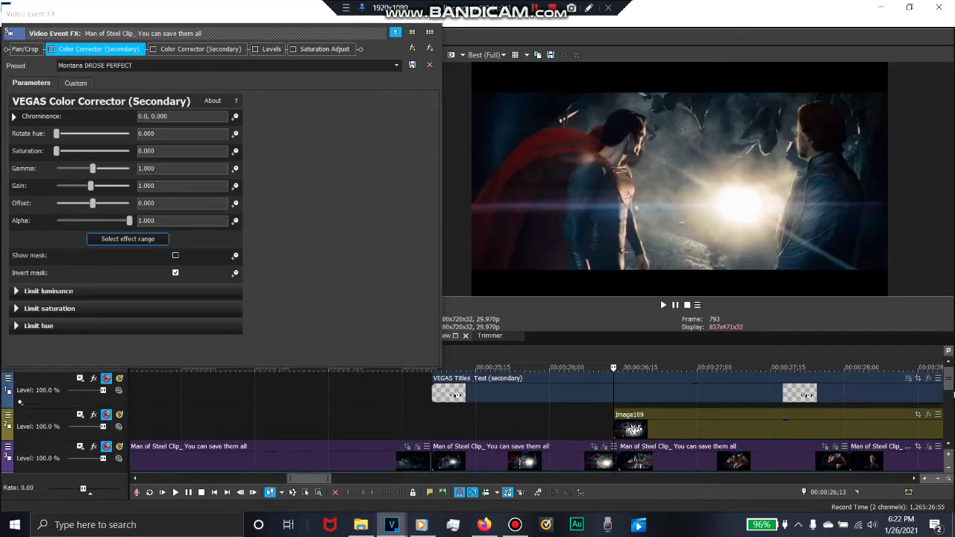
left_click(106, 415)
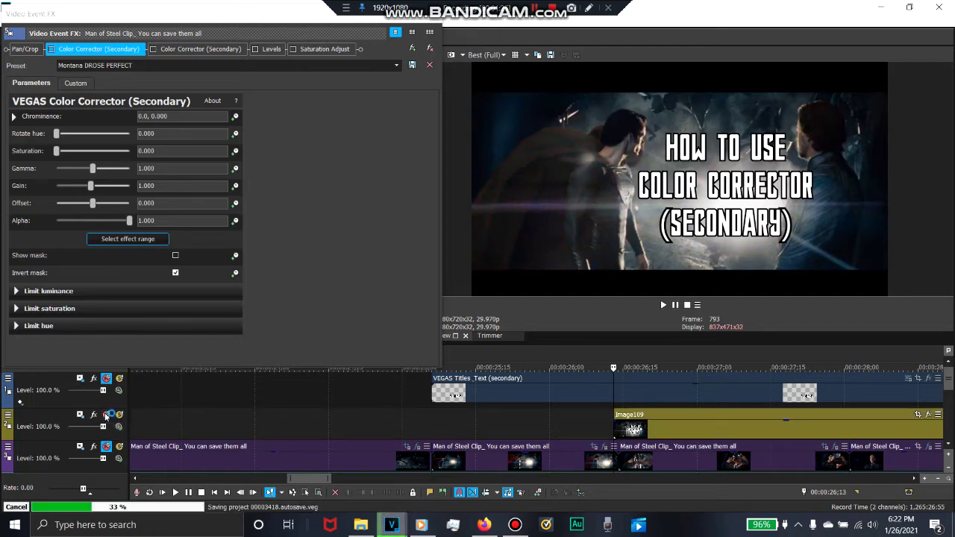
left_click(106, 415)
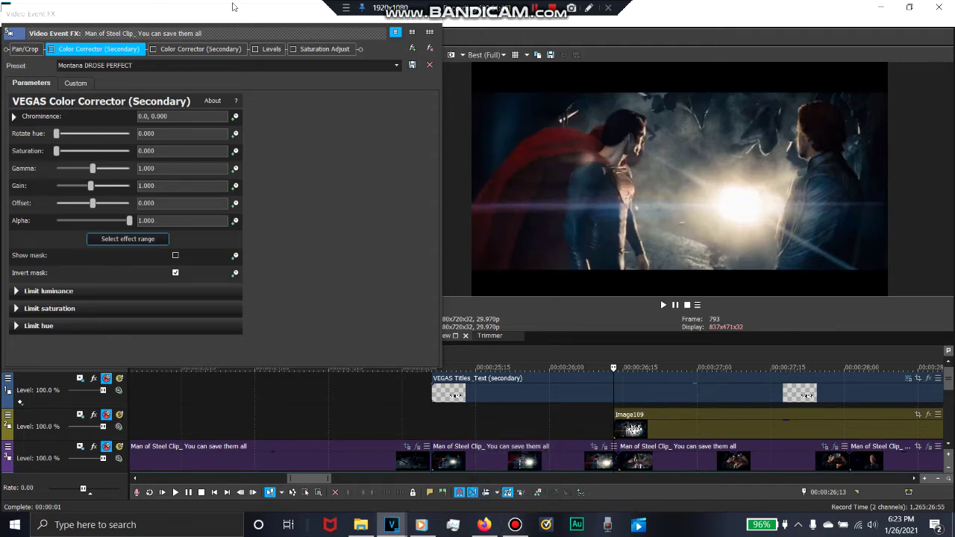
left_click(274, 17)
left_click_drag(273, 15, 274, 32)
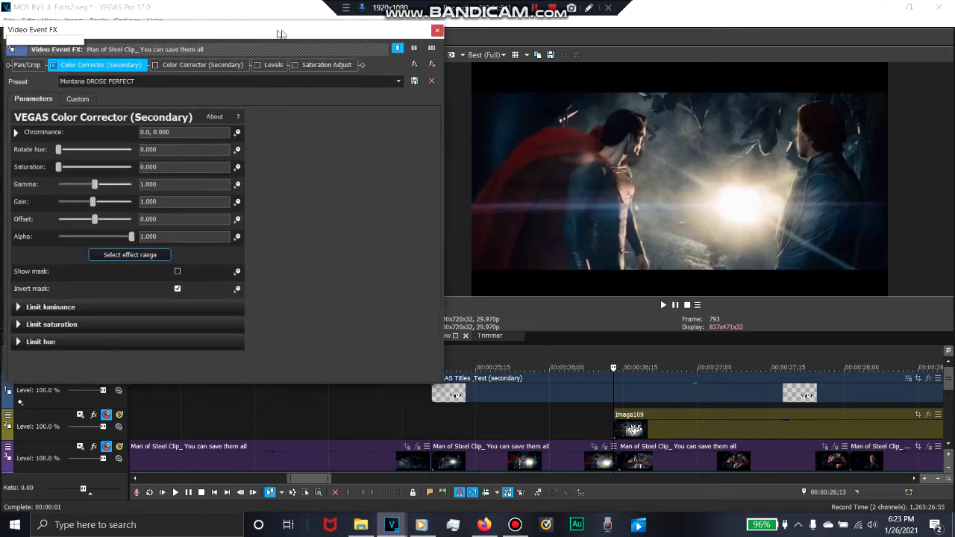
Step: Show the Color Corrector (Secondary) presets in the Video FX list
left_click(437, 34)
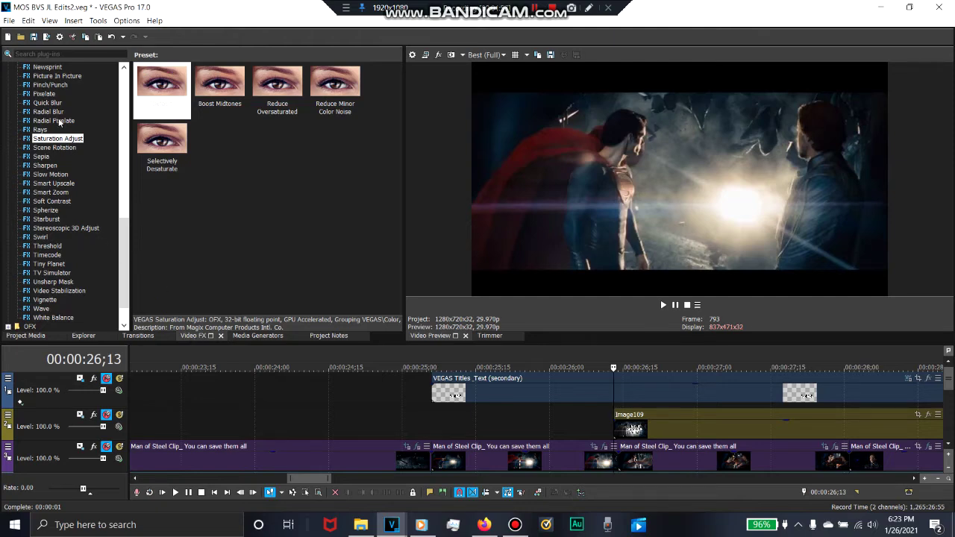
left_click_drag(126, 273, 127, 121)
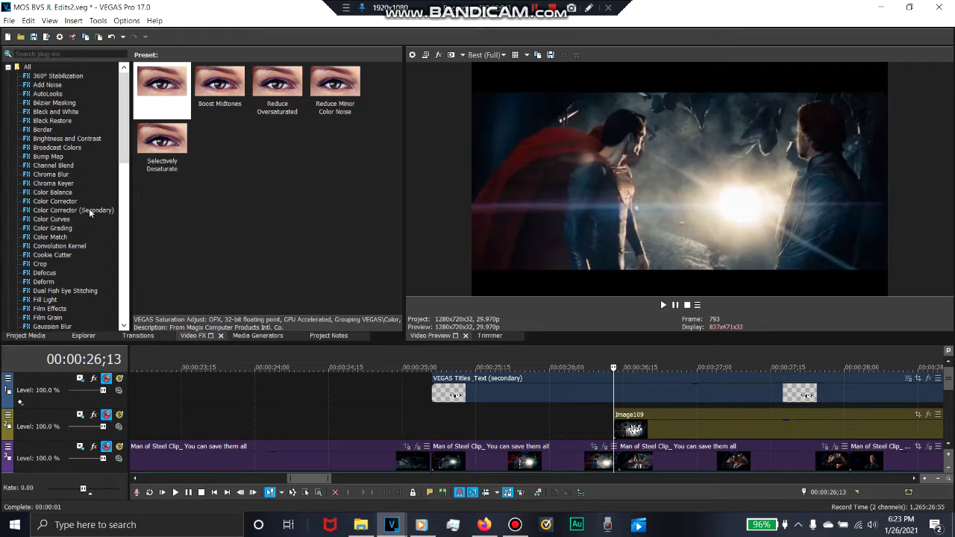
left_click(88, 210)
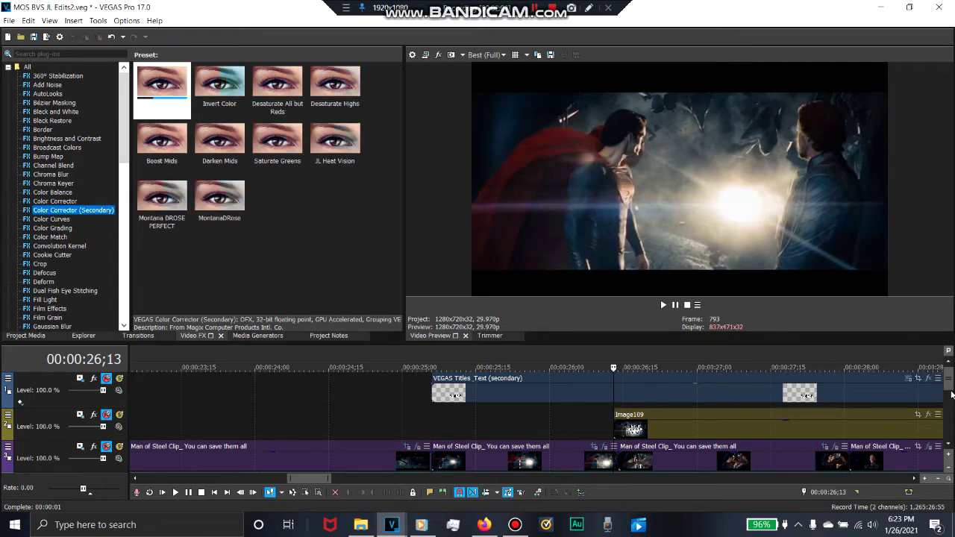
left_click_drag(950, 381, 949, 412)
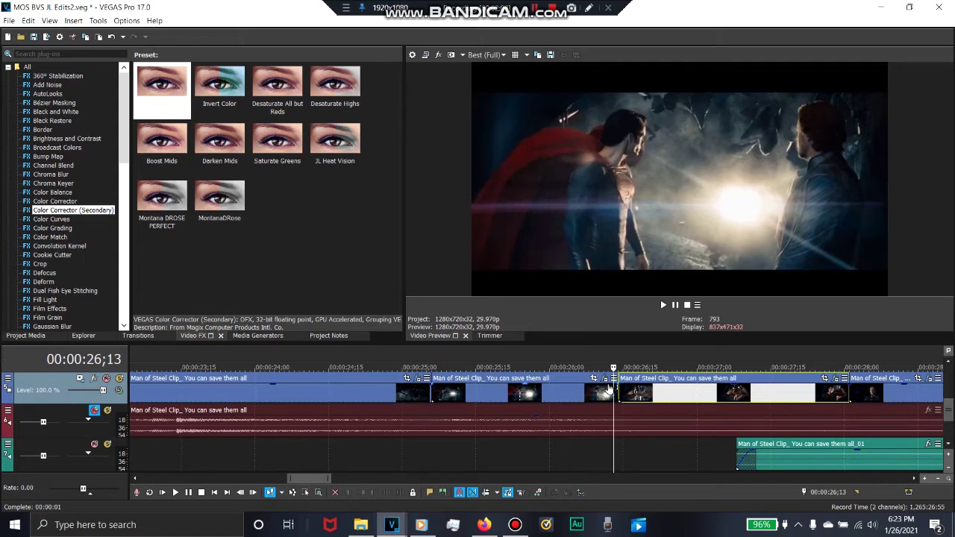
Step: Select the Man of Steel clip and try the presets, settling on (Default)
left_click(608, 389)
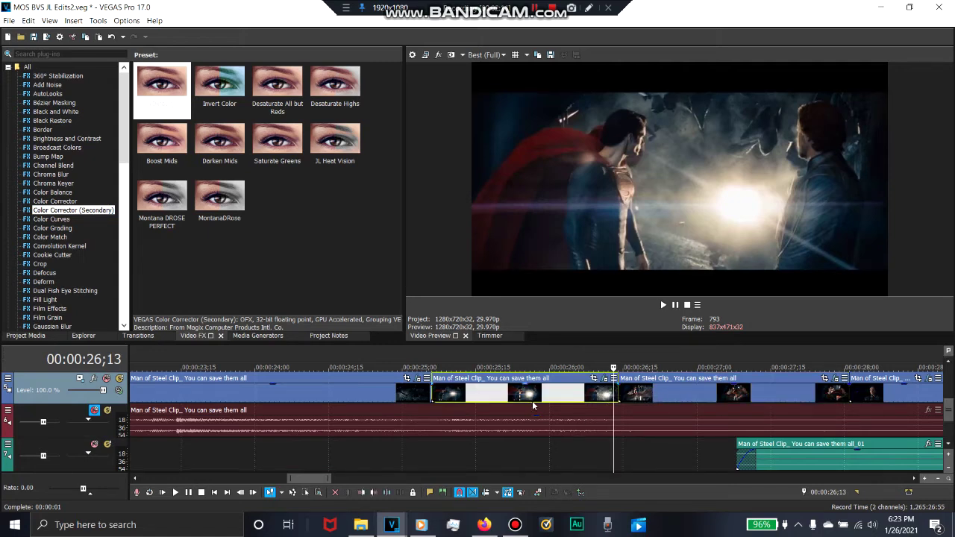
left_click(220, 85)
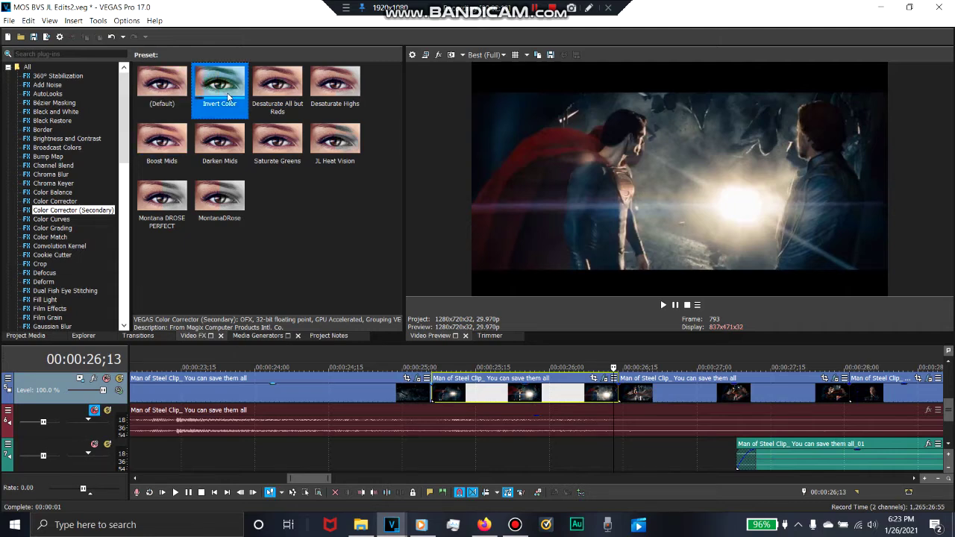
left_click(288, 95)
left_click(340, 85)
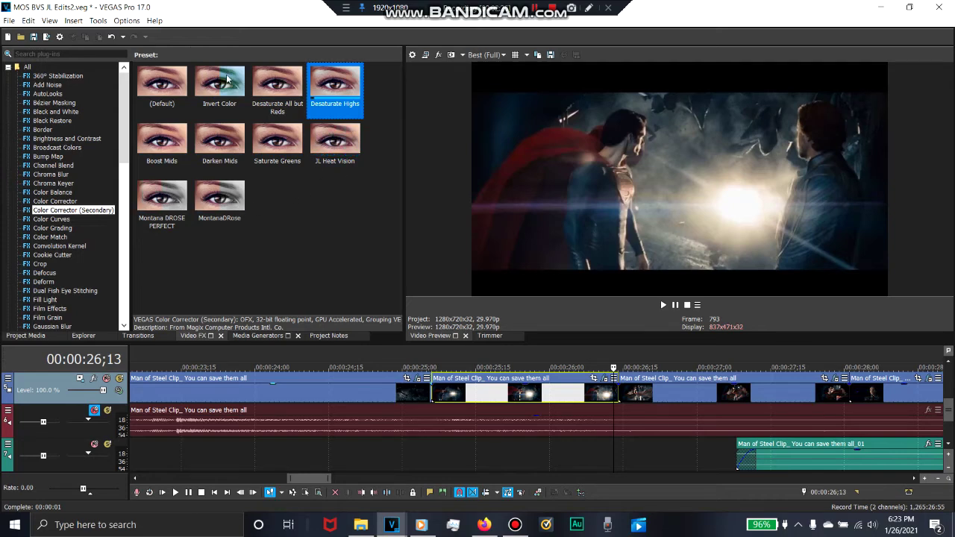
left_click(158, 88)
Step: Apply the default Color Corrector (Secondary) to the clip and show its Custom controls
double_click(158, 89)
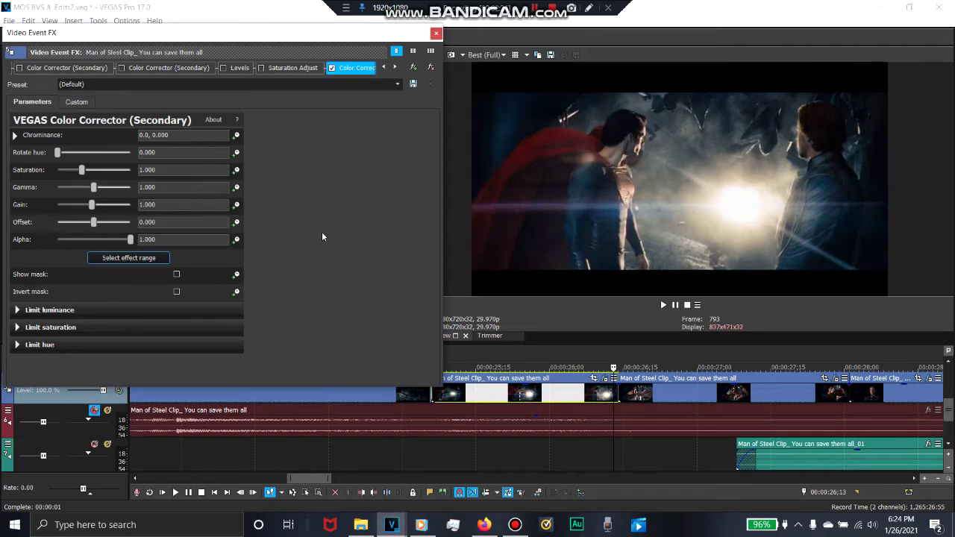
left_click(78, 102)
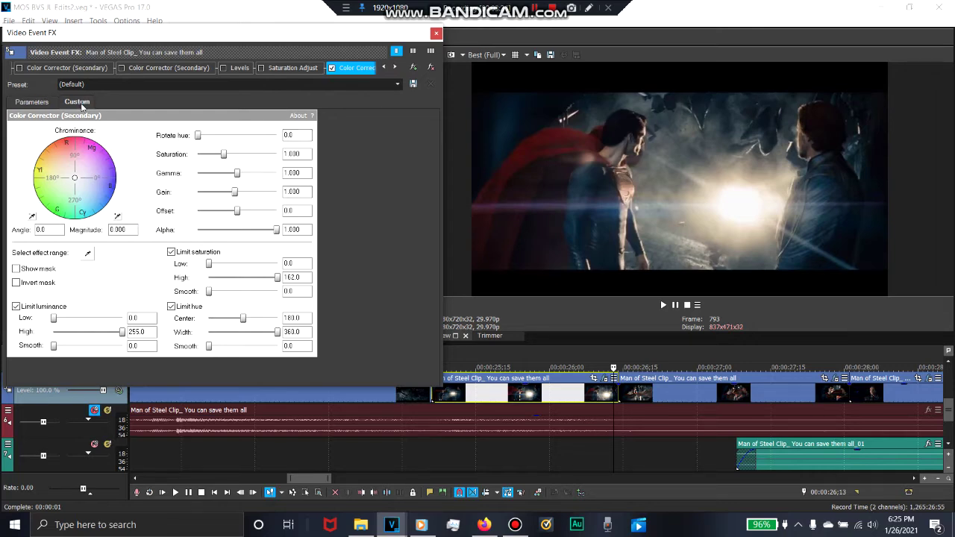
Step: Sample the red cape as the colour range, invert the mask, and zero the saturation
left_click(88, 256)
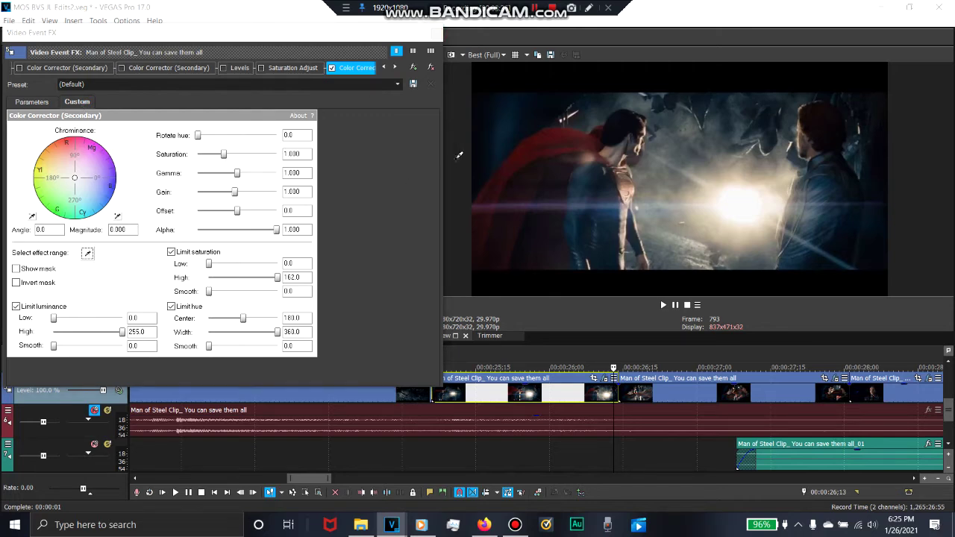
left_click(524, 157)
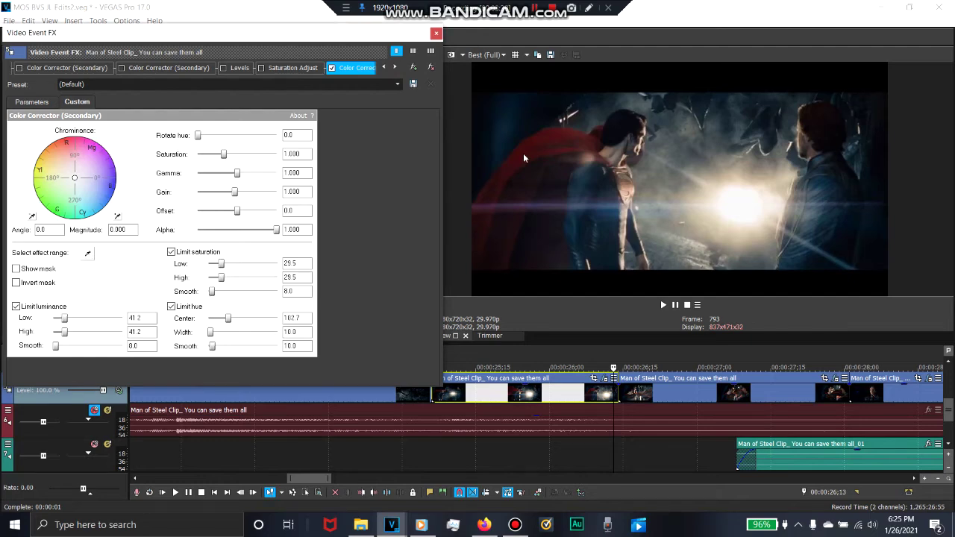
left_click(16, 282)
left_click_drag(223, 154, 127, 155)
Step: Open saturation limits fully with hard edges, set luminance 0–255, and uninvert the mask
left_click_drag(223, 266, 175, 266)
left_click_drag(221, 277, 352, 274)
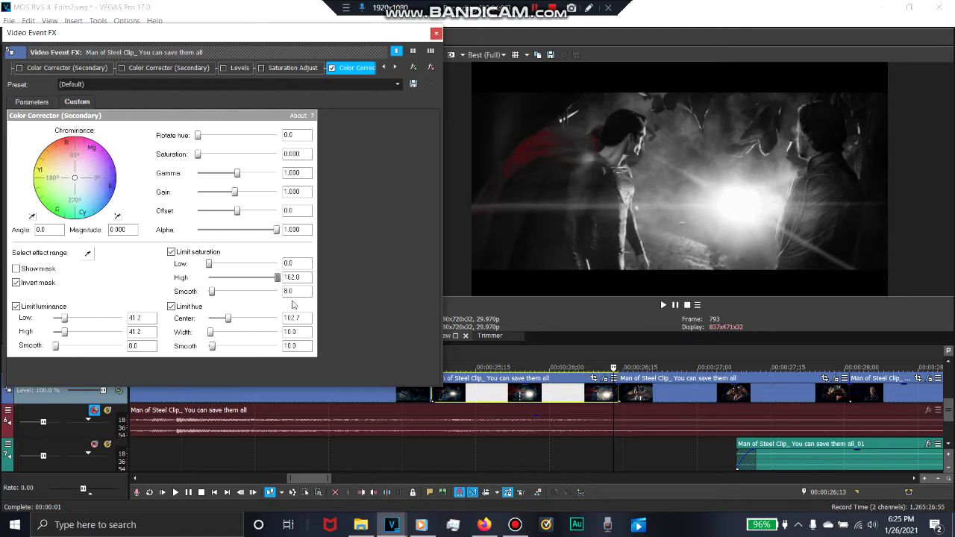
left_click_drag(212, 291, 138, 297)
left_click_drag(66, 321, 3, 321)
left_click_drag(65, 333, 191, 339)
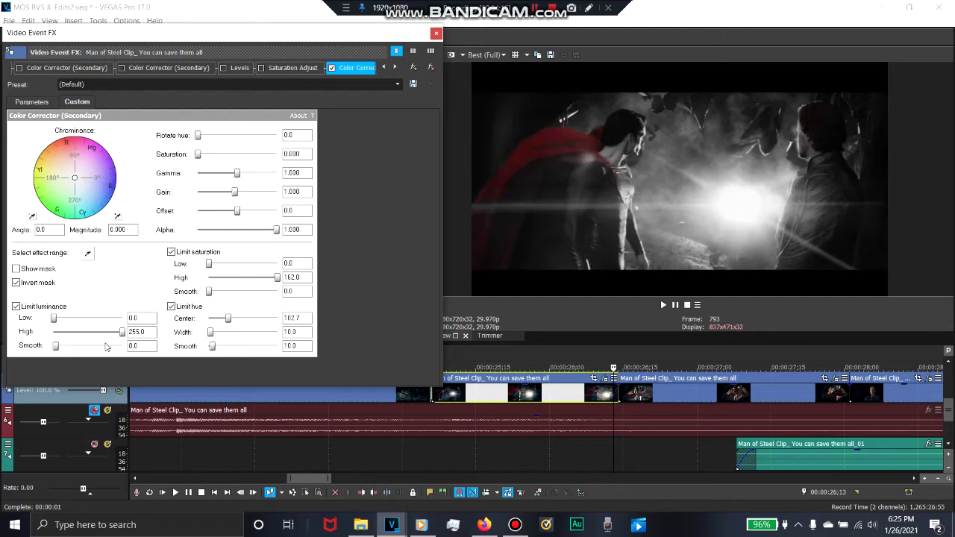
left_click(55, 349)
left_click(451, 55)
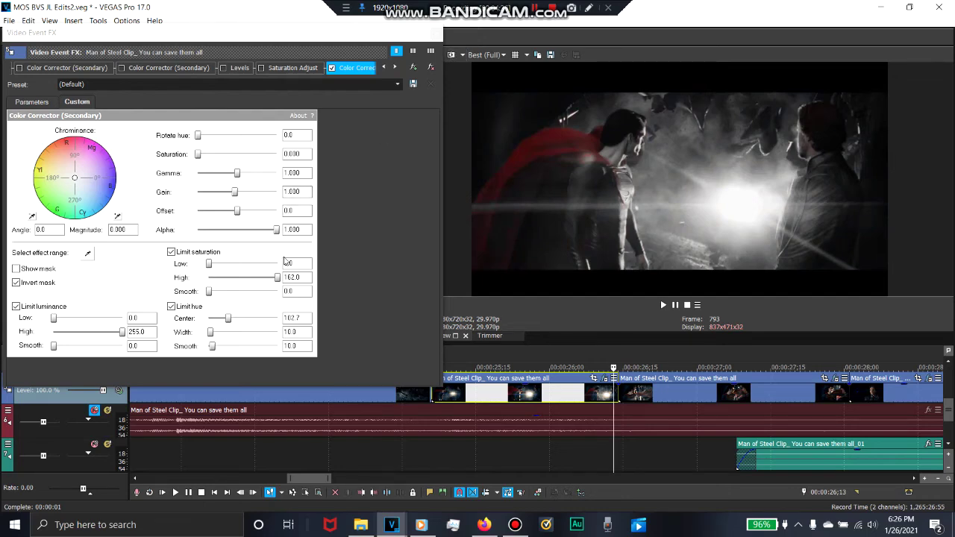
left_click(16, 283)
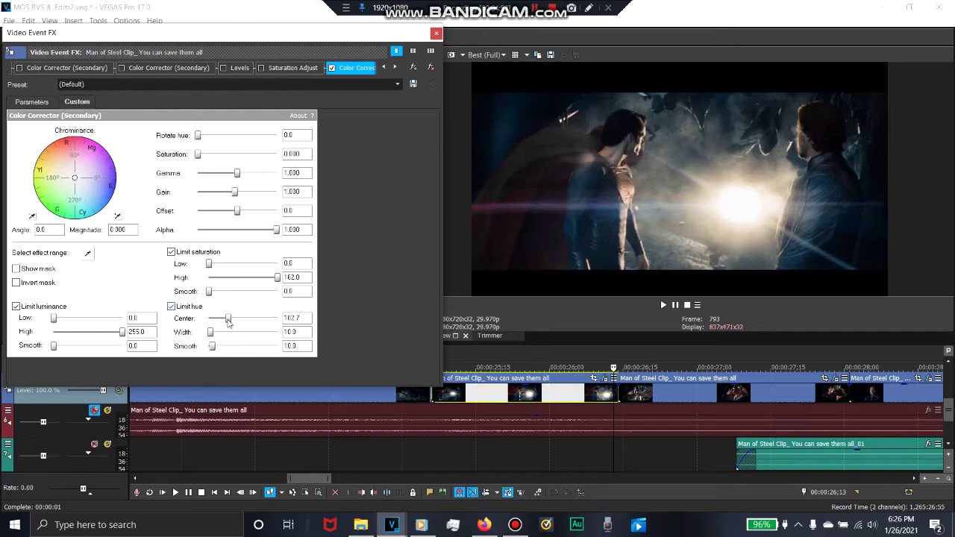
Step: Set hue limits to centre 104.3, width 93.9 and smoothness 48.5 to darken the cape
left_click_drag(228, 319, 229, 324)
left_click_drag(214, 335, 228, 337)
mouse_move(228, 336)
left_mouse_down()
mouse_move(211, 337)
mouse_move(229, 339)
left_mouse_up()
left_click_drag(213, 347, 230, 353)
left_click_drag(231, 352, 230, 352)
left_click(229, 351)
left_click(436, 34)
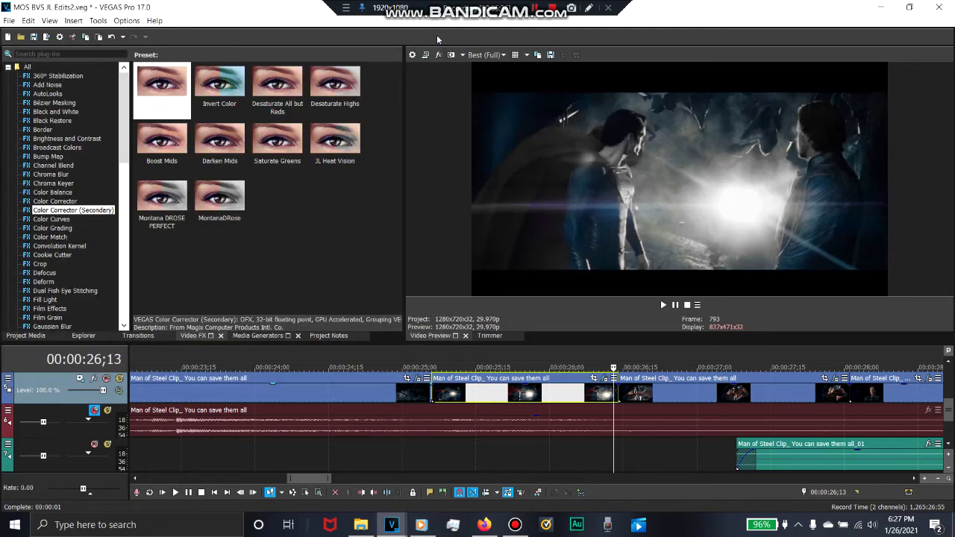
Step: Remove the last Color Corrector (Secondary) from the clip and unmute the upper track
left_click(605, 381)
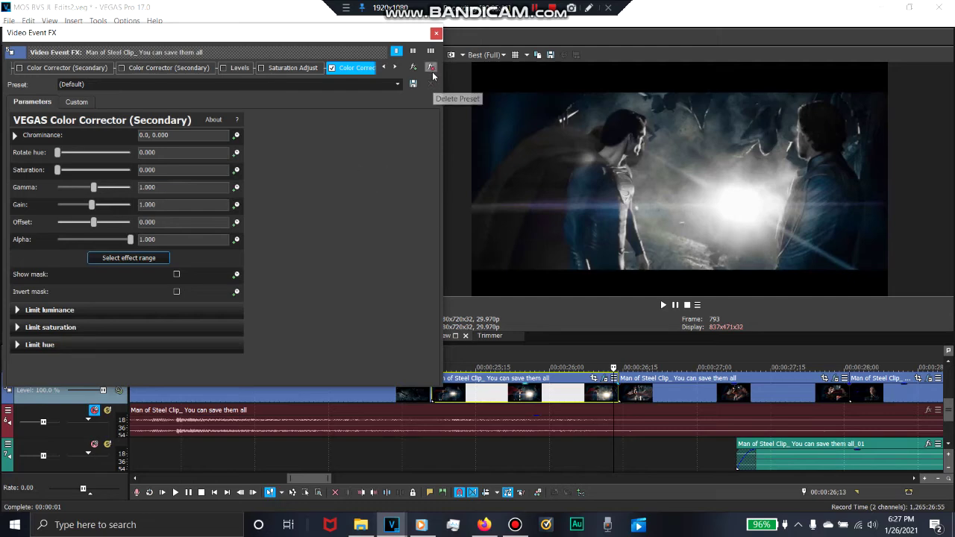
left_click(432, 67)
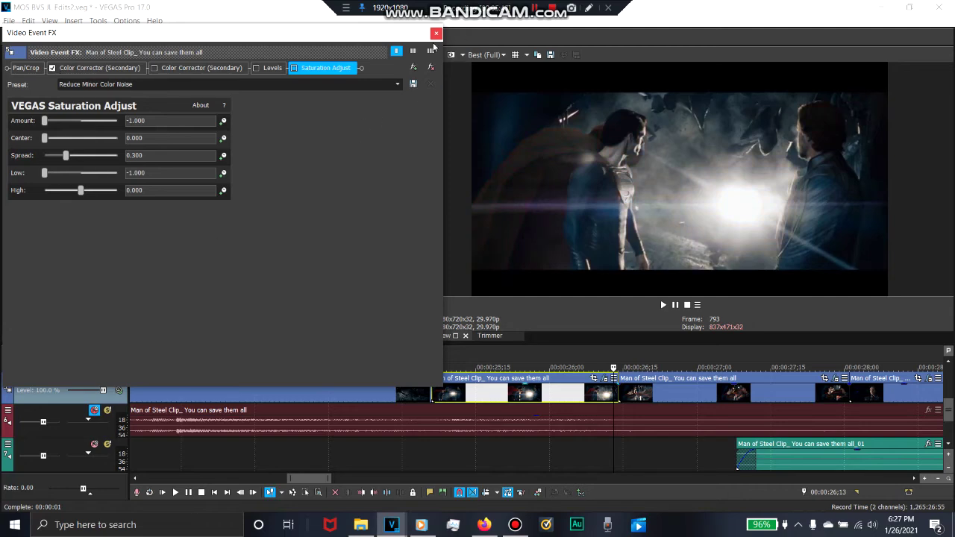
left_click(436, 33)
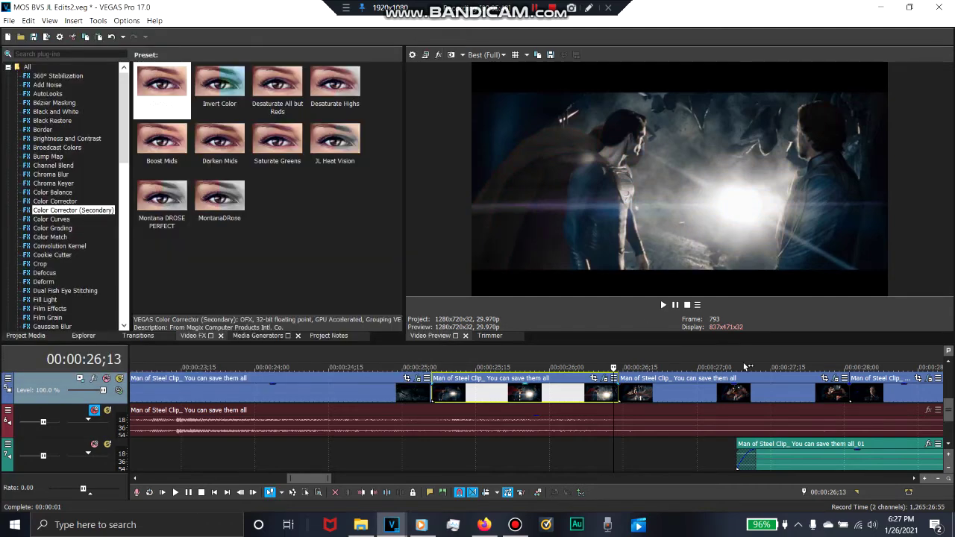
left_click(951, 365)
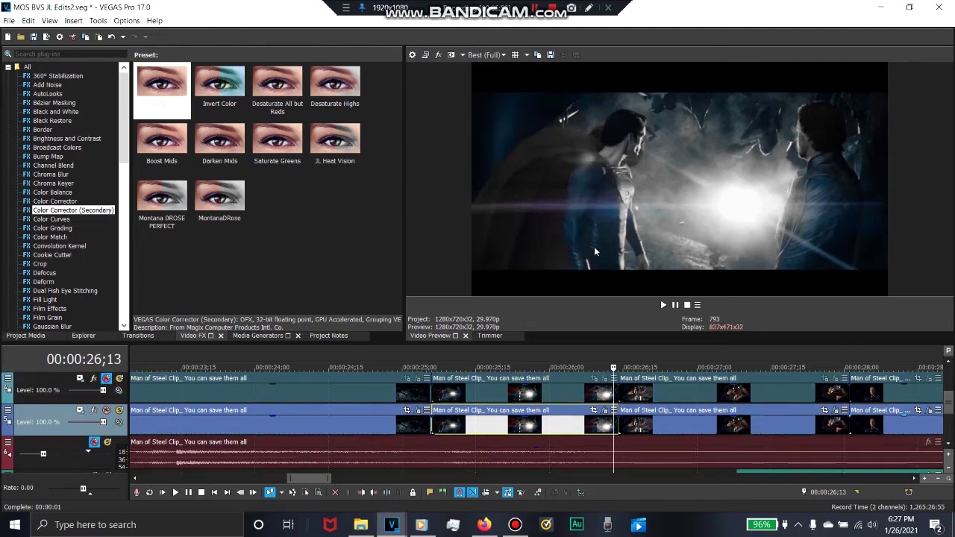
left_click(108, 377)
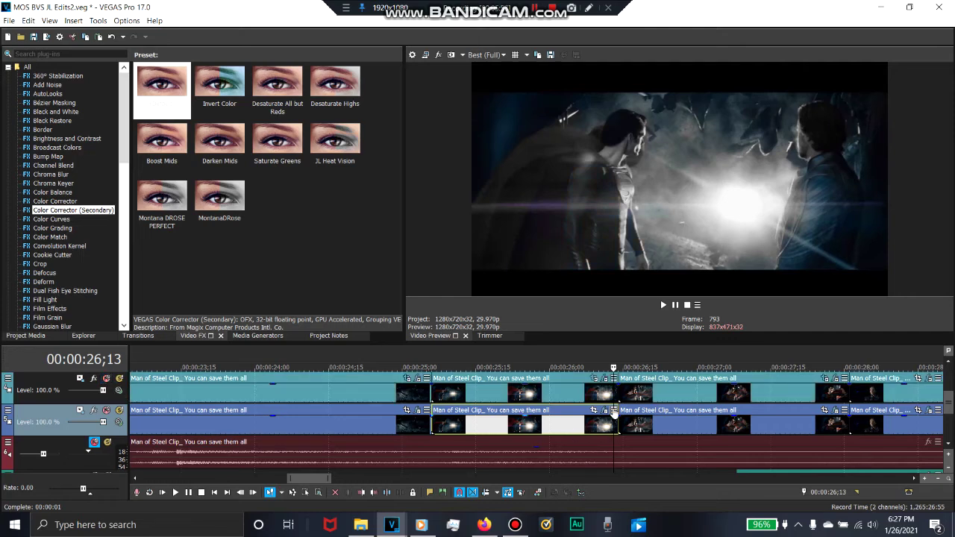
left_click(595, 379)
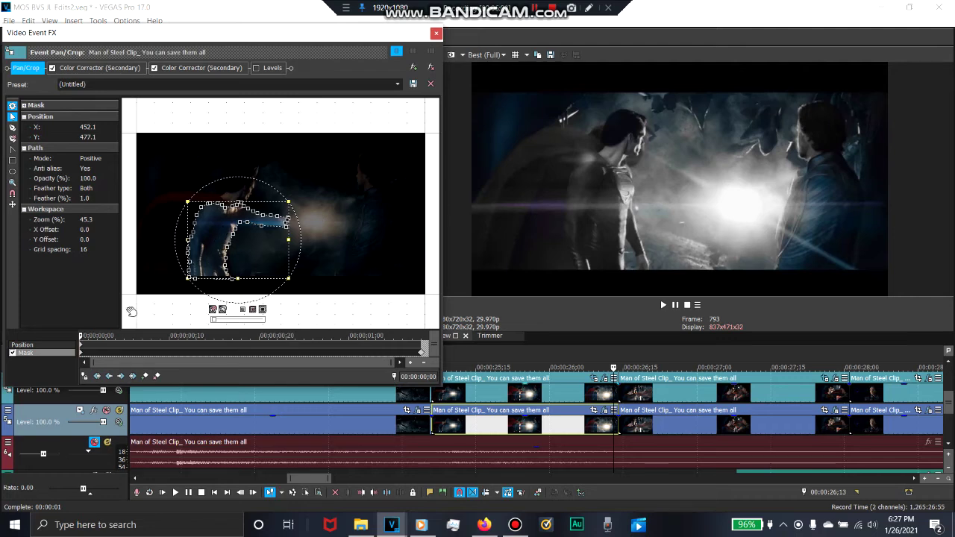
Step: Review the Pan/Crop masks on the stacked clips, muting the top track to compare
left_click(420, 353)
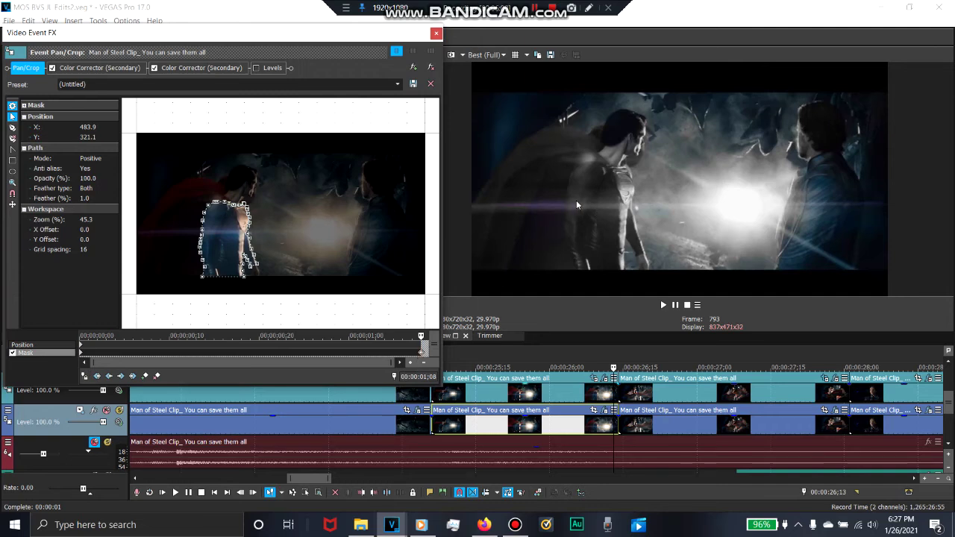
left_click(437, 34)
scroll(638, 432, "up", 1)
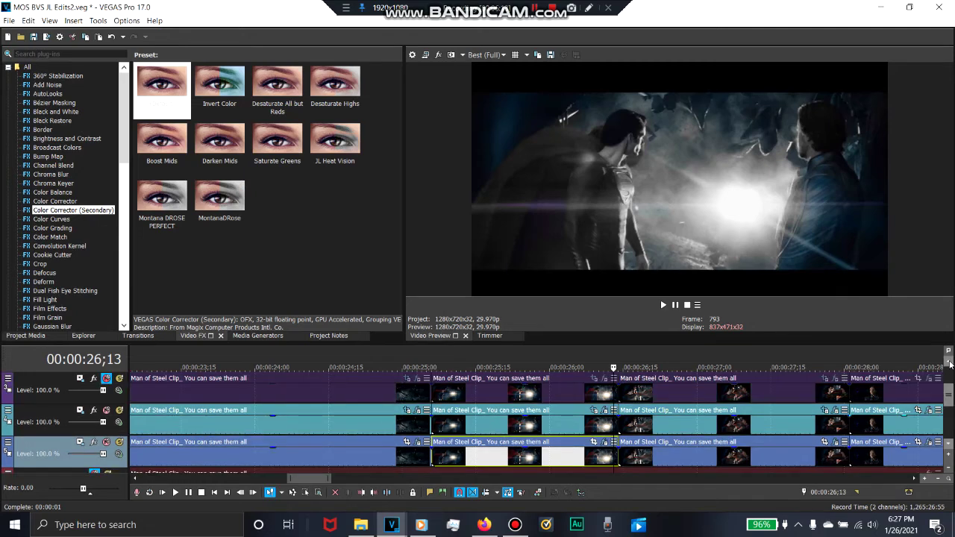
left_click(106, 379)
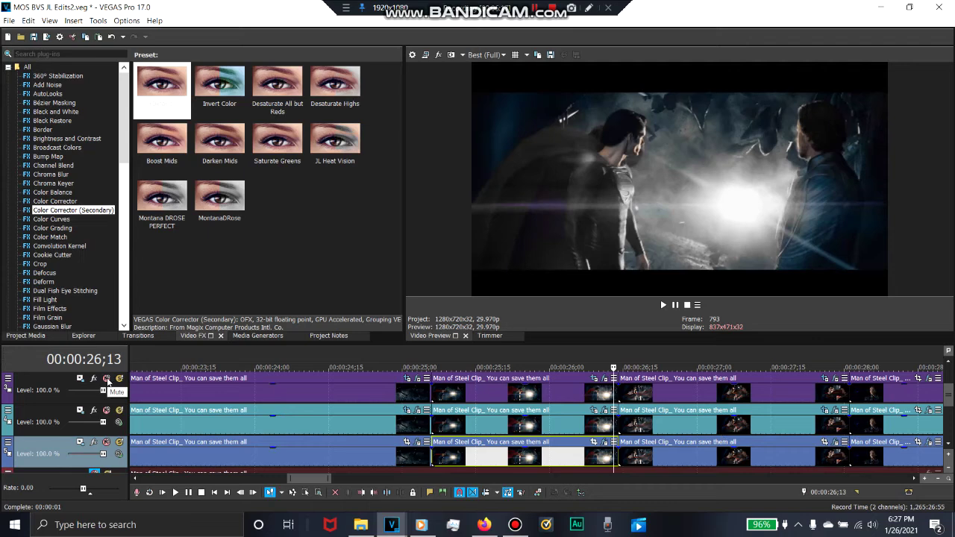
left_click(594, 379)
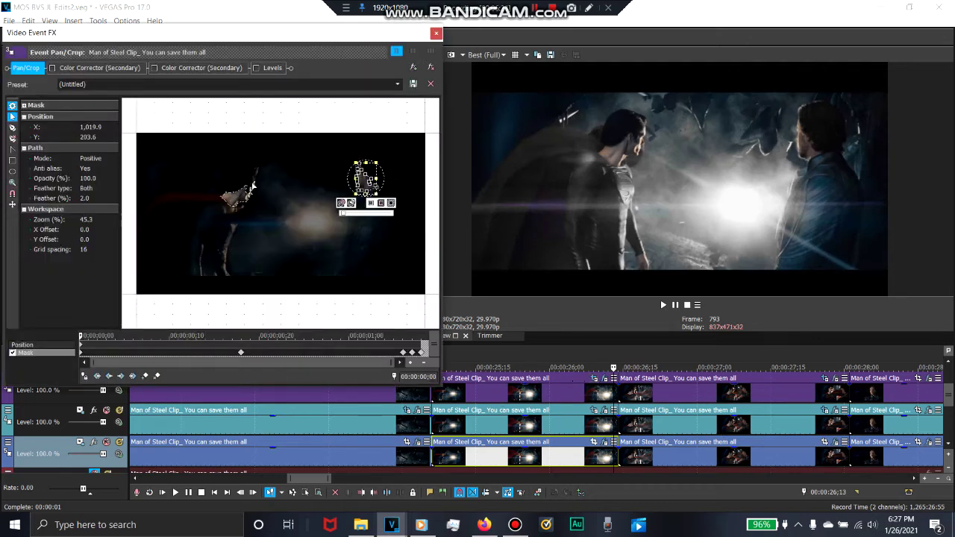
left_click(315, 249)
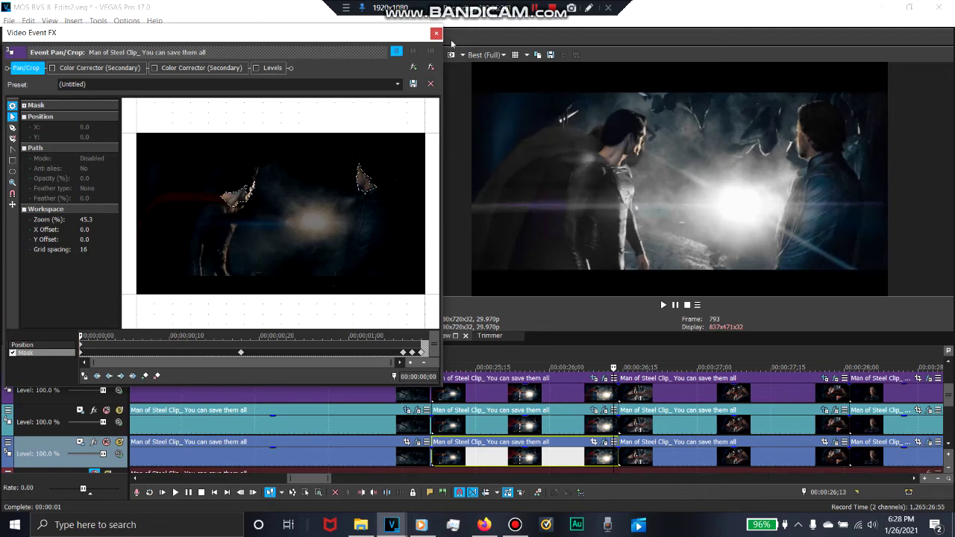
left_click(436, 33)
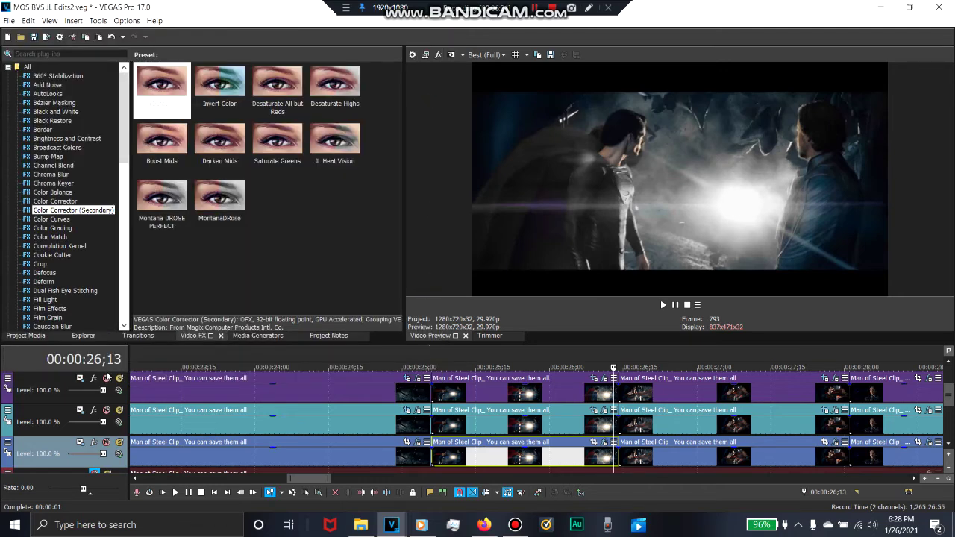
Step: Advance one frame and compare the graded result with the original in split-screen
left_click(107, 379)
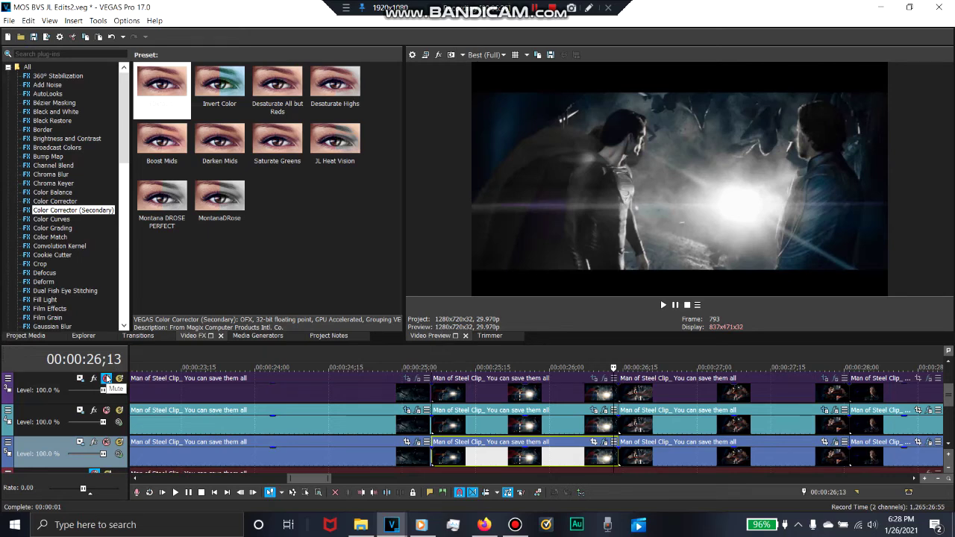
key("Right")
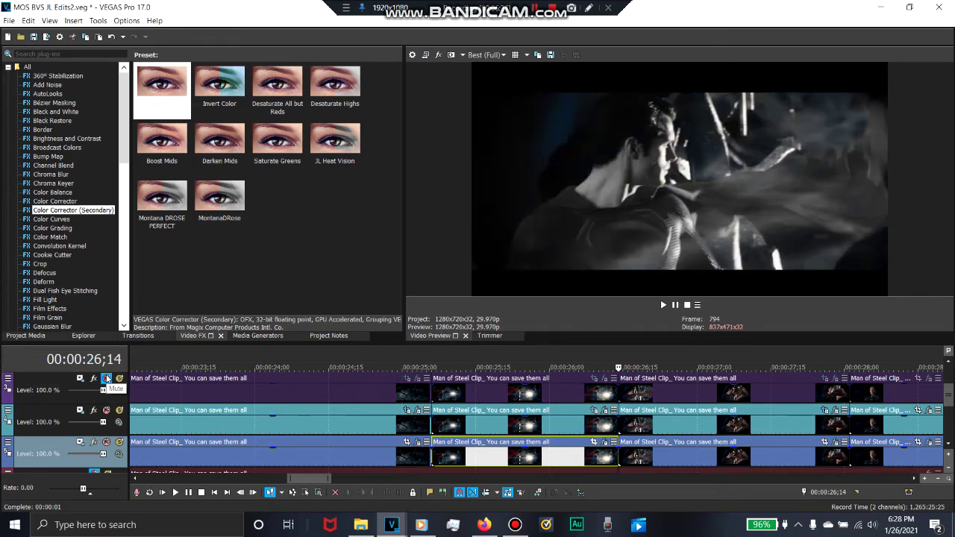
left_click(106, 379)
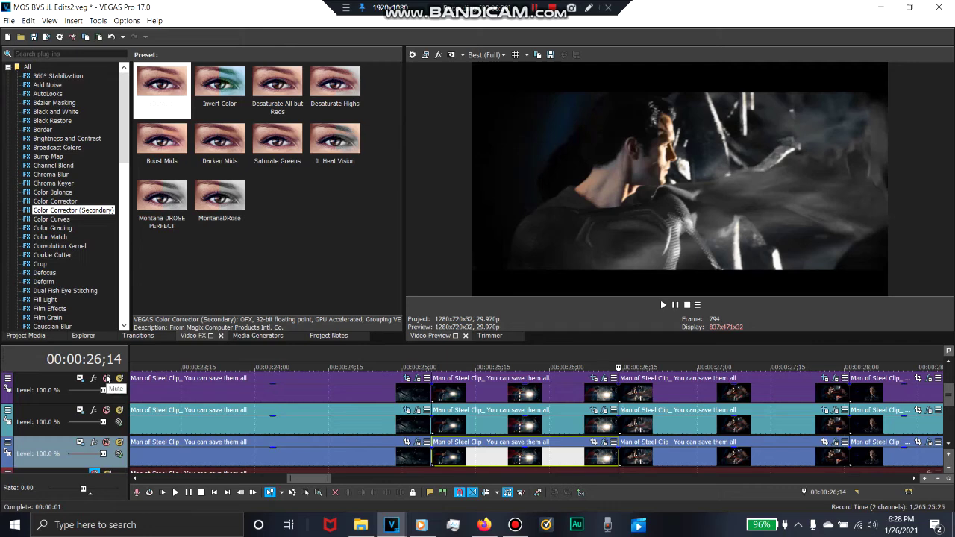
left_click(451, 55)
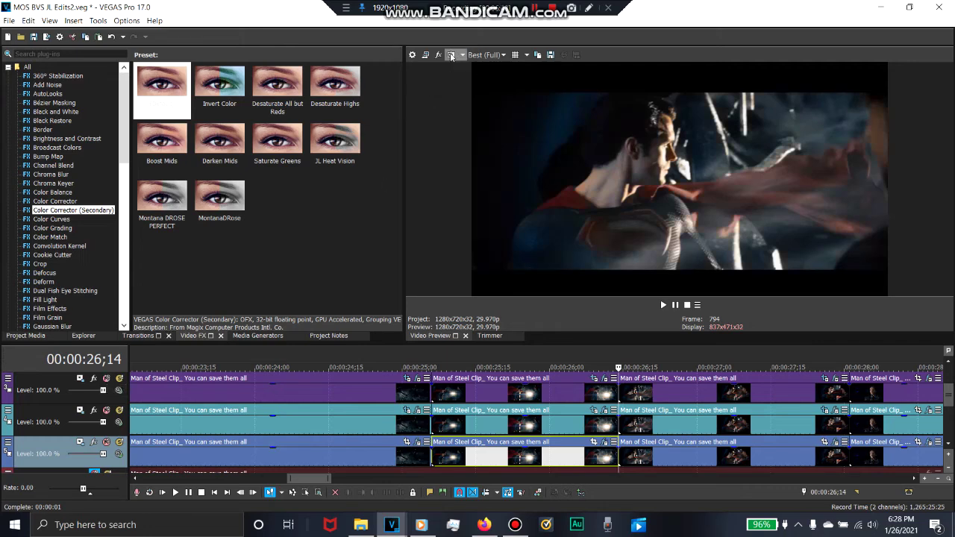
left_click(451, 56)
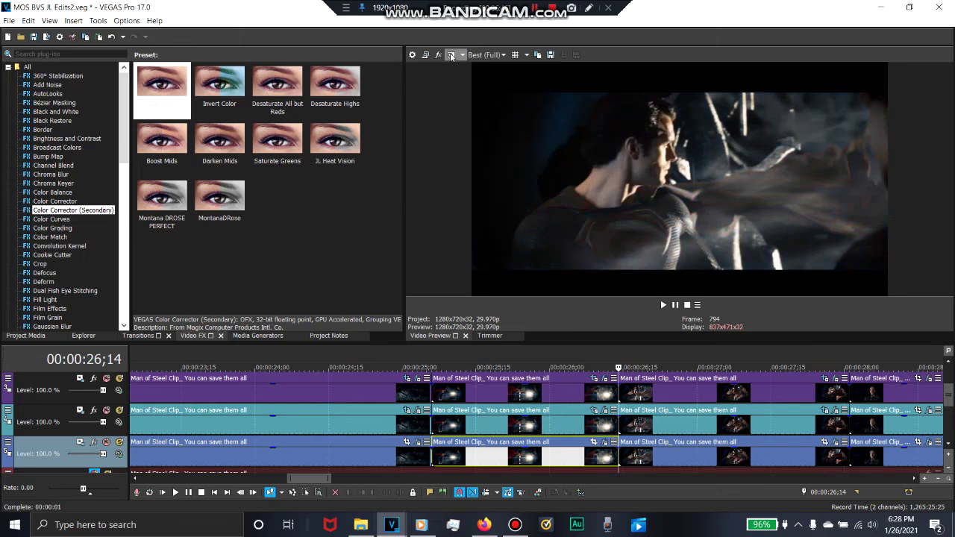